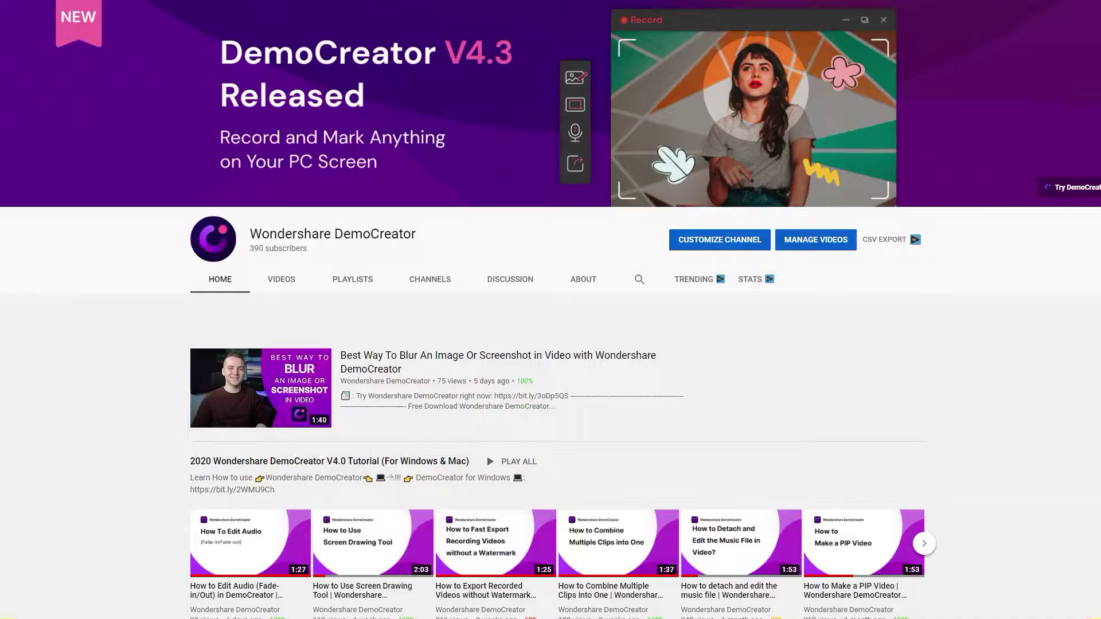
scroll(758, 400, down, 1)
scroll(757, 401, down, 3)
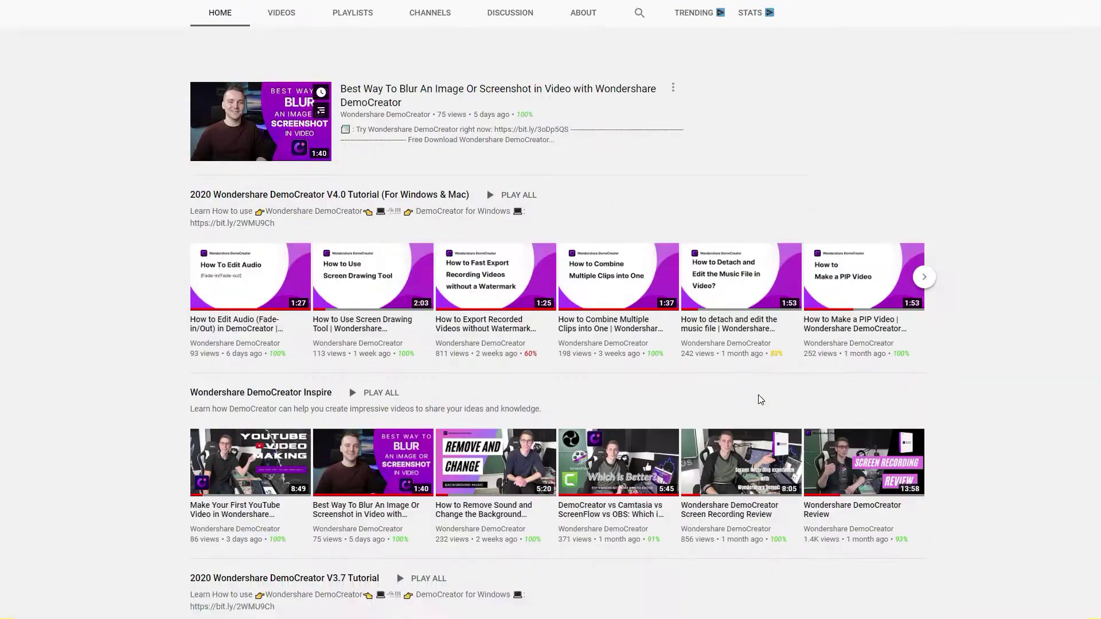
scroll(757, 401, down, 2)
scroll(757, 401, down, 1)
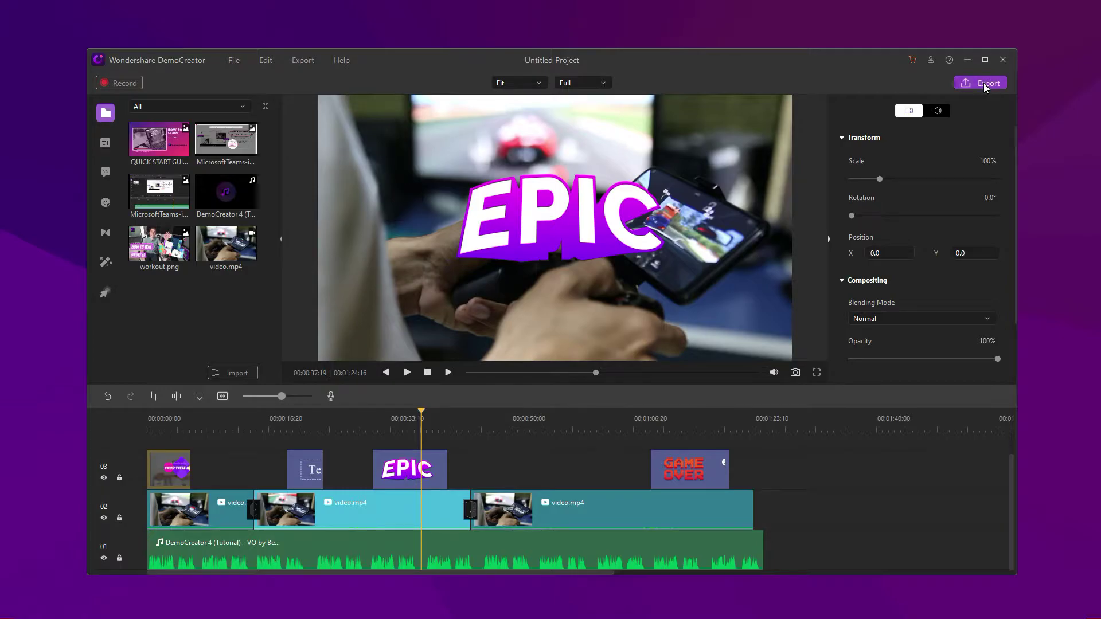
- Bring up the project's export settings and choose the YouTube export option
click(983, 83)
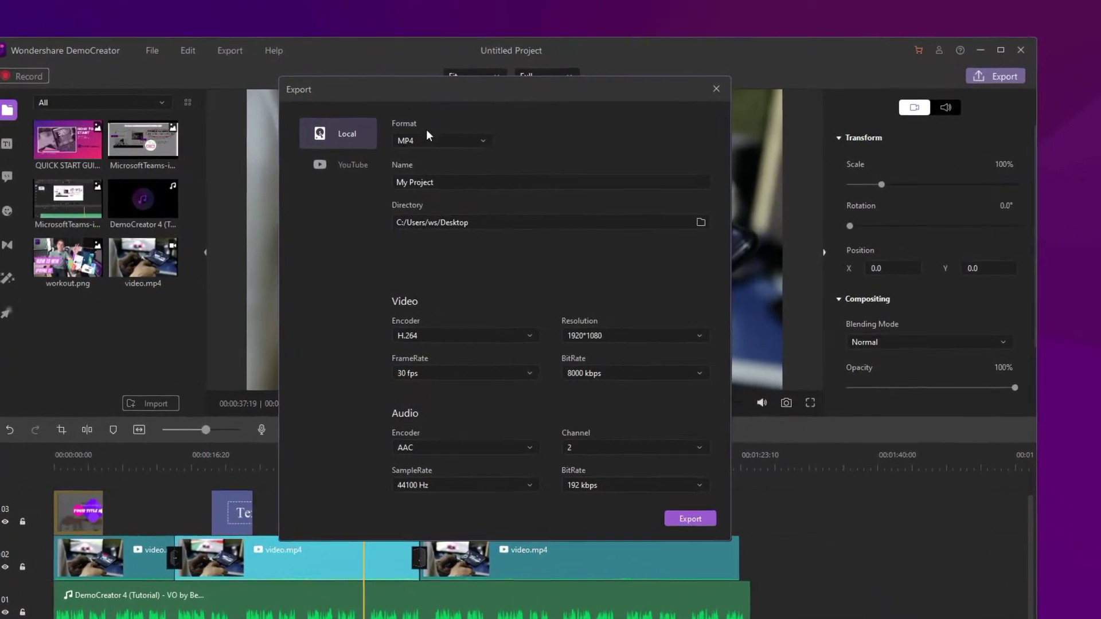
click(286, 168)
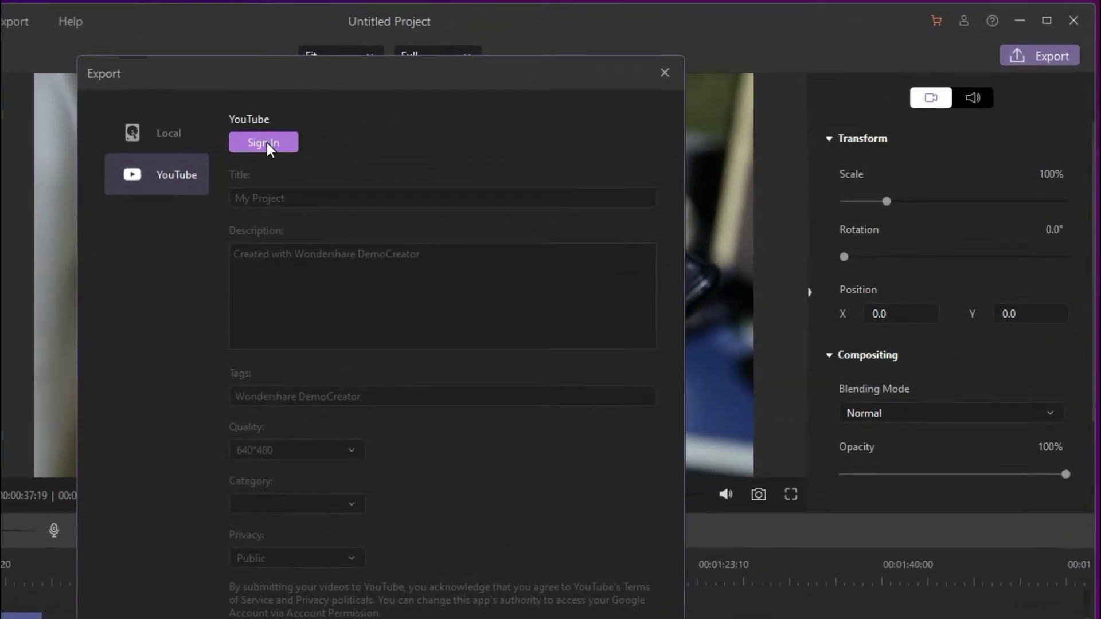
- Sign in with the DemoCreator Google account and Wondershare DemoCreator brand account, allowing access
click(267, 143)
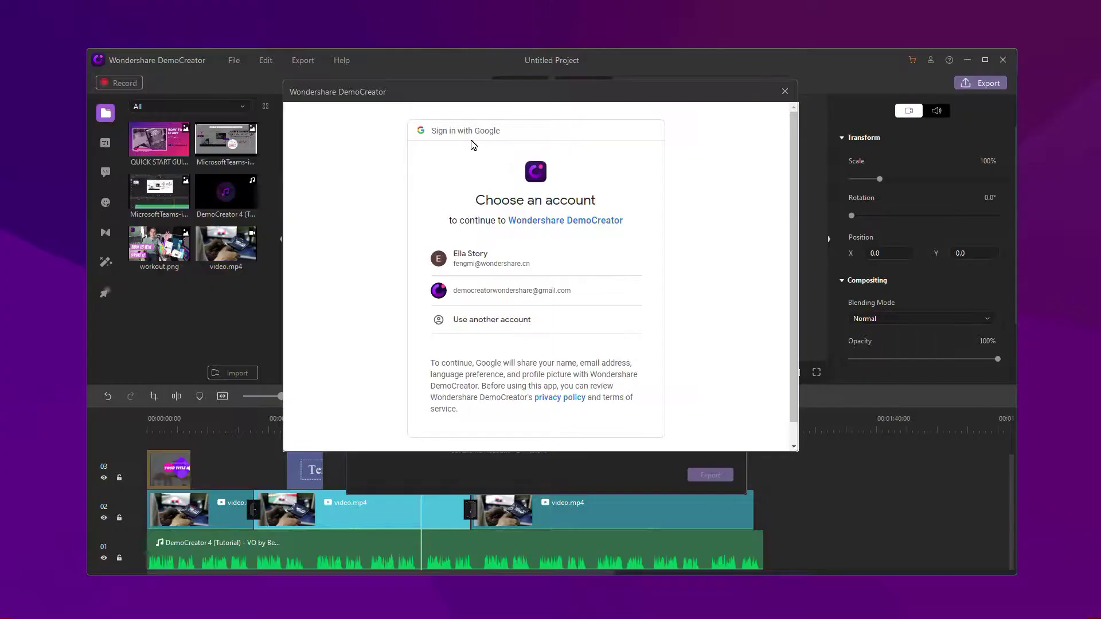
click(511, 290)
click(508, 353)
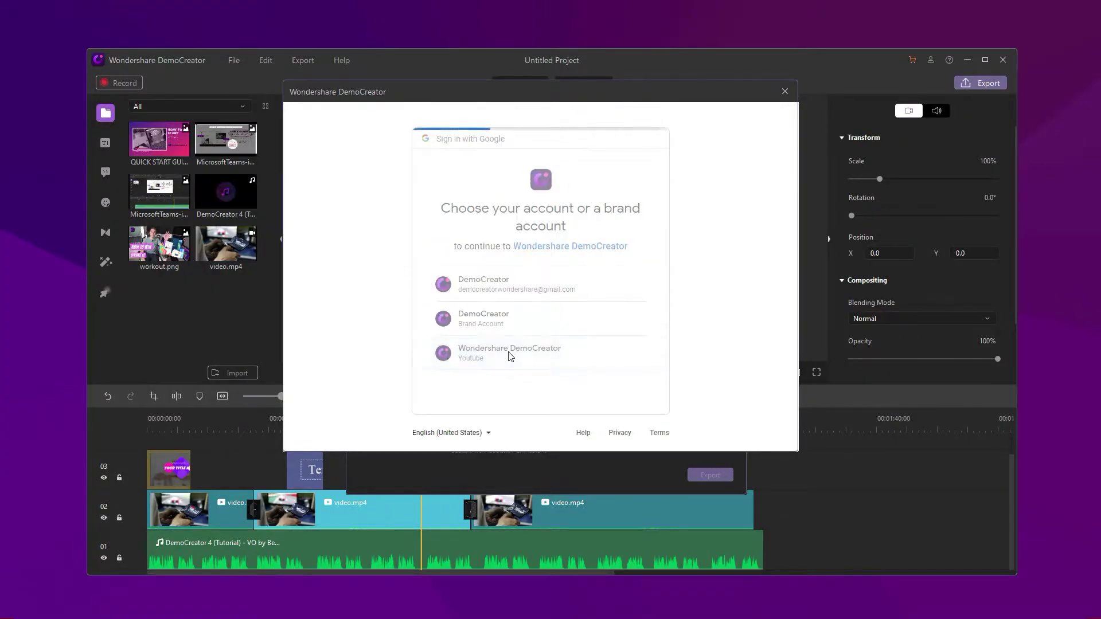
scroll(509, 356, down, 3)
click(619, 370)
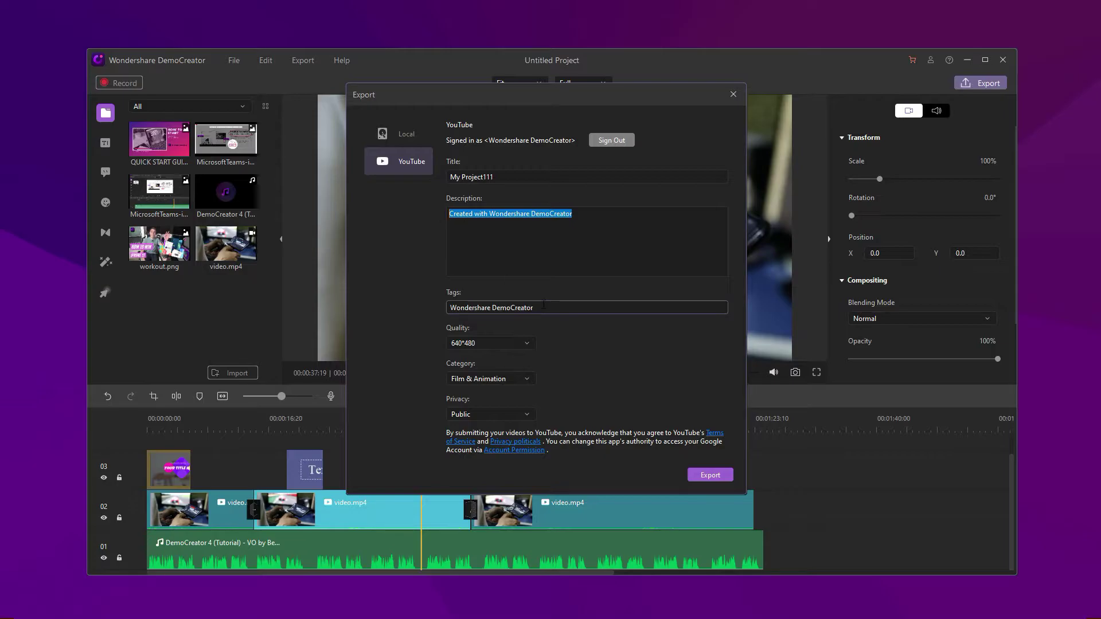
- Export to YouTube at 3840*2160 quality, Education category and Public privacy
click(516, 342)
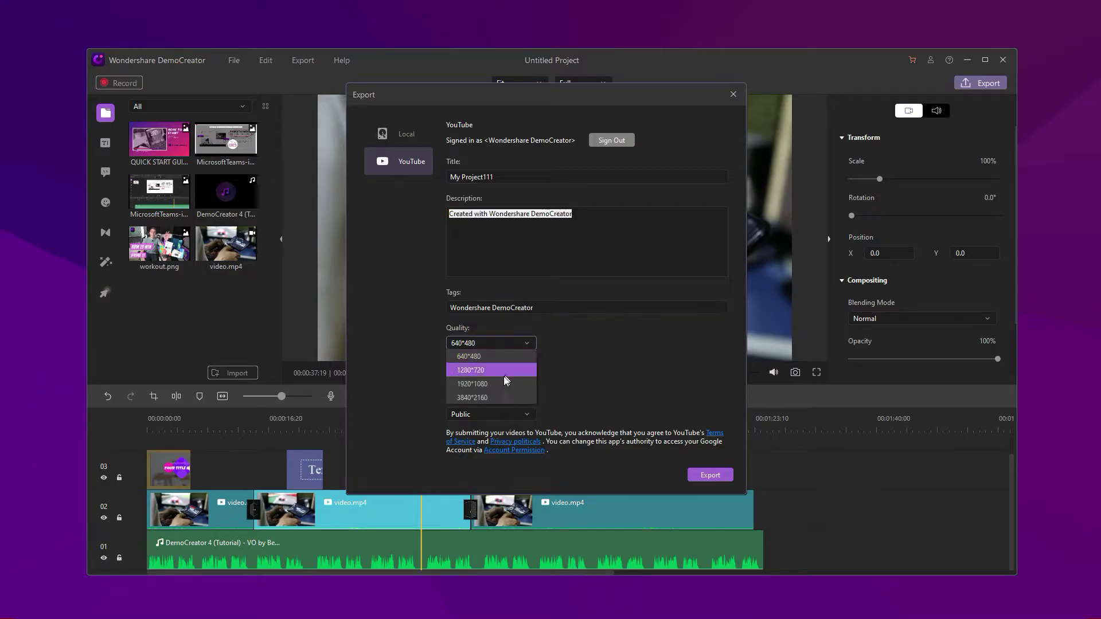
click(496, 389)
click(515, 379)
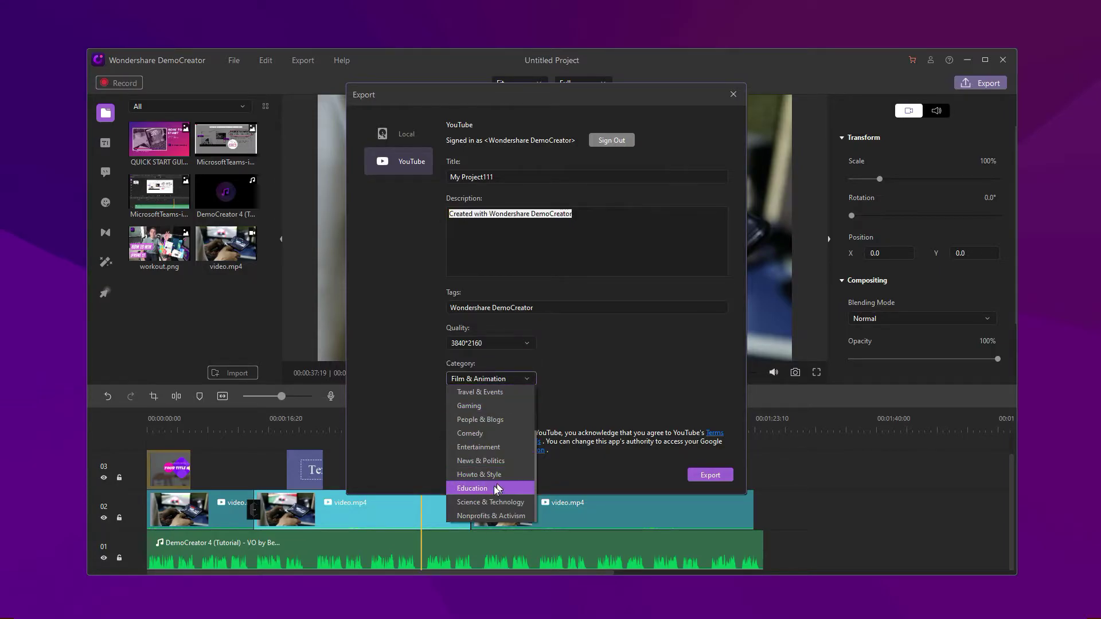
click(491, 488)
click(489, 428)
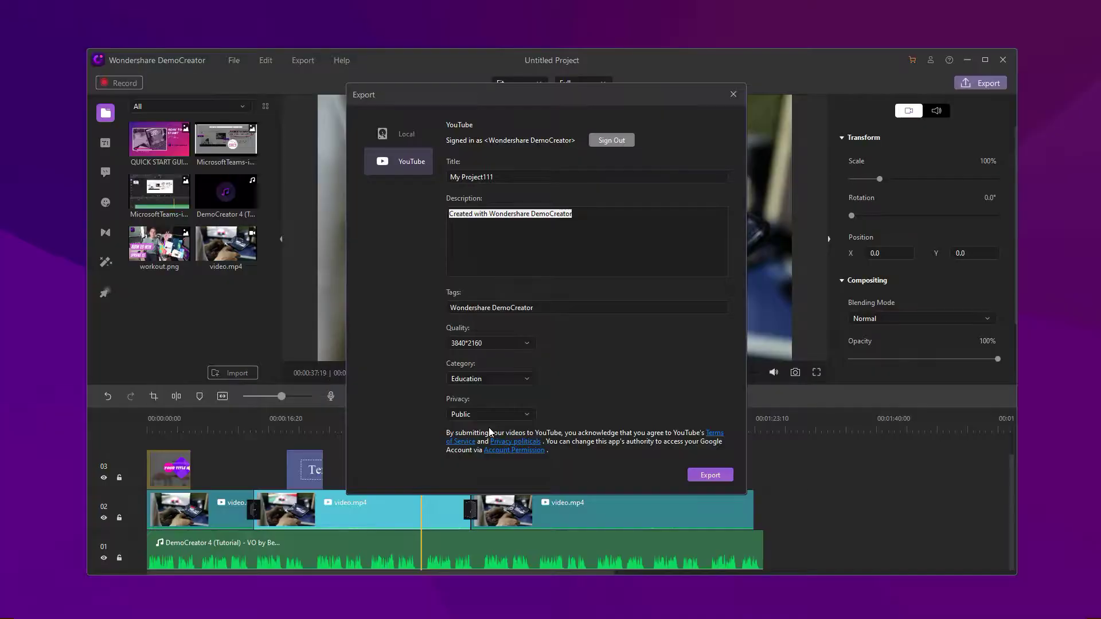
click(710, 475)
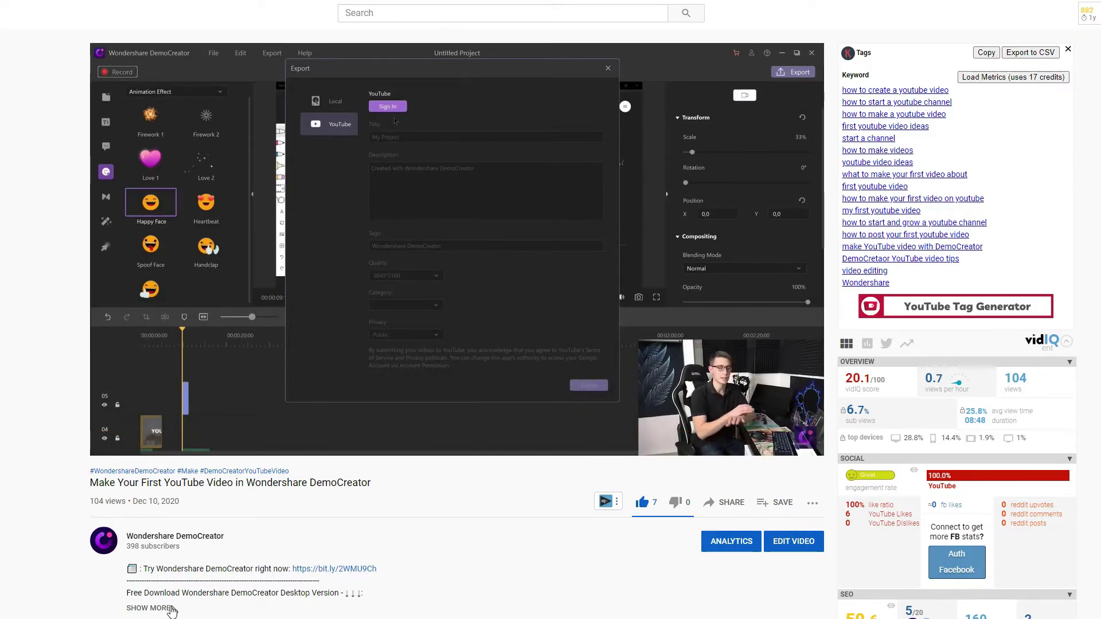
- Reveal the full description beneath the DemoCreator tutorial video with SHOW MORE
click(163, 608)
scroll(379, 567, down, 7)
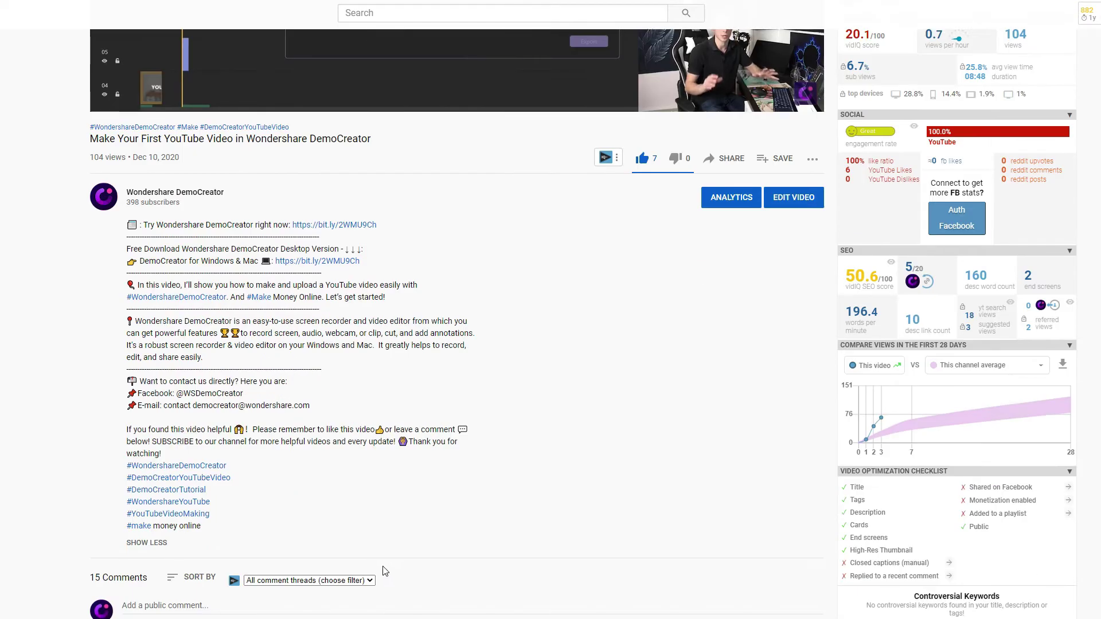
scroll(391, 556, down, 2)
scroll(396, 541, up, 2)
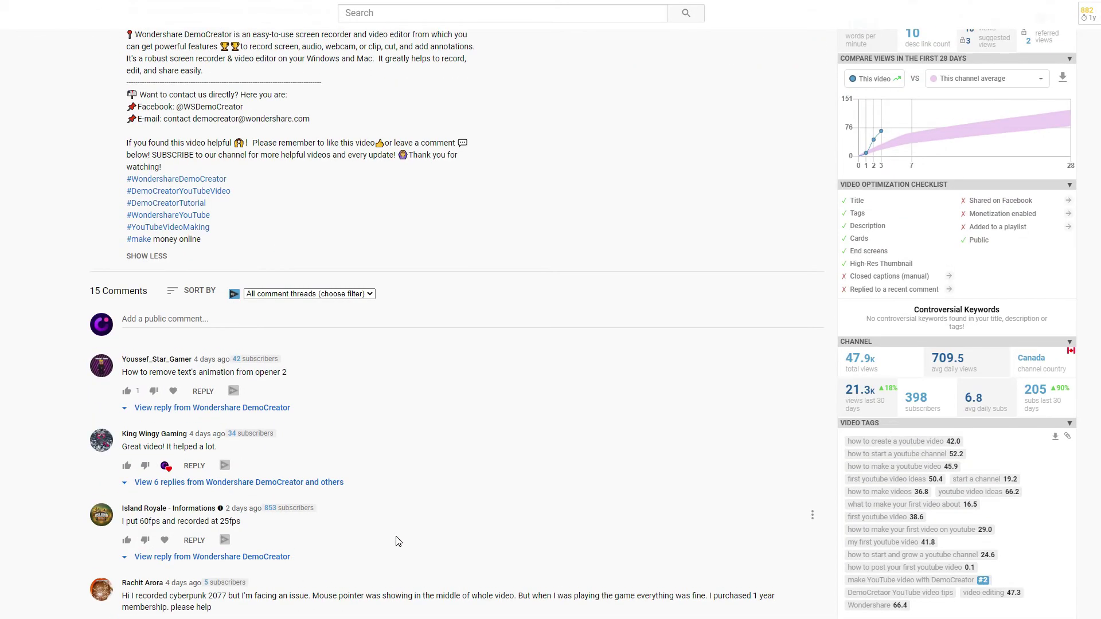
scroll(395, 541, up, 3)
scroll(399, 543, up, 3)
scroll(405, 547, up, 2)
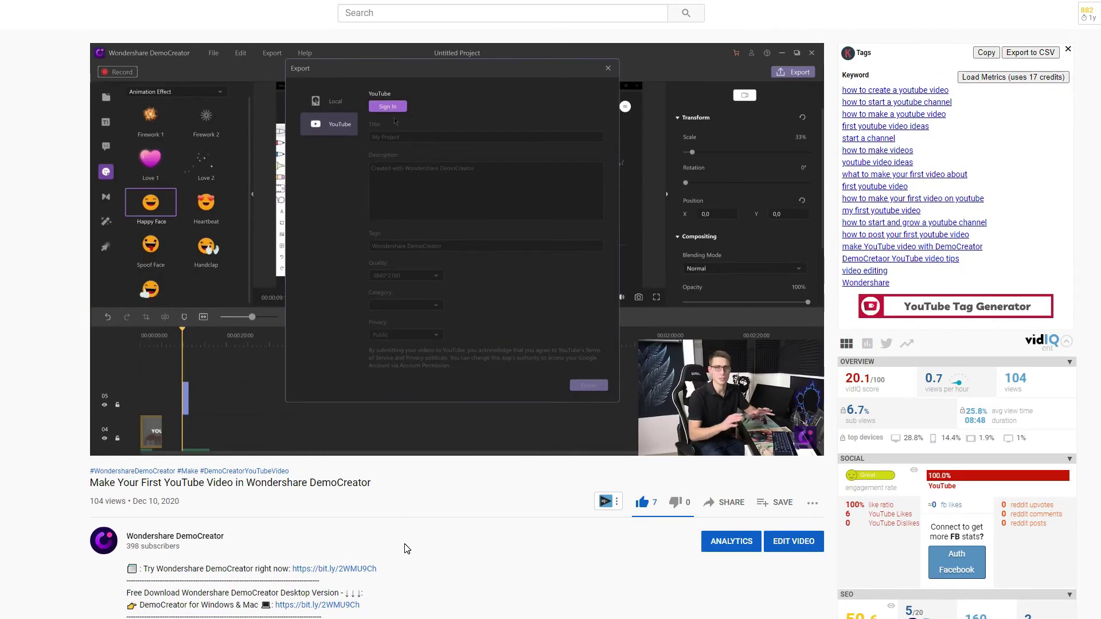